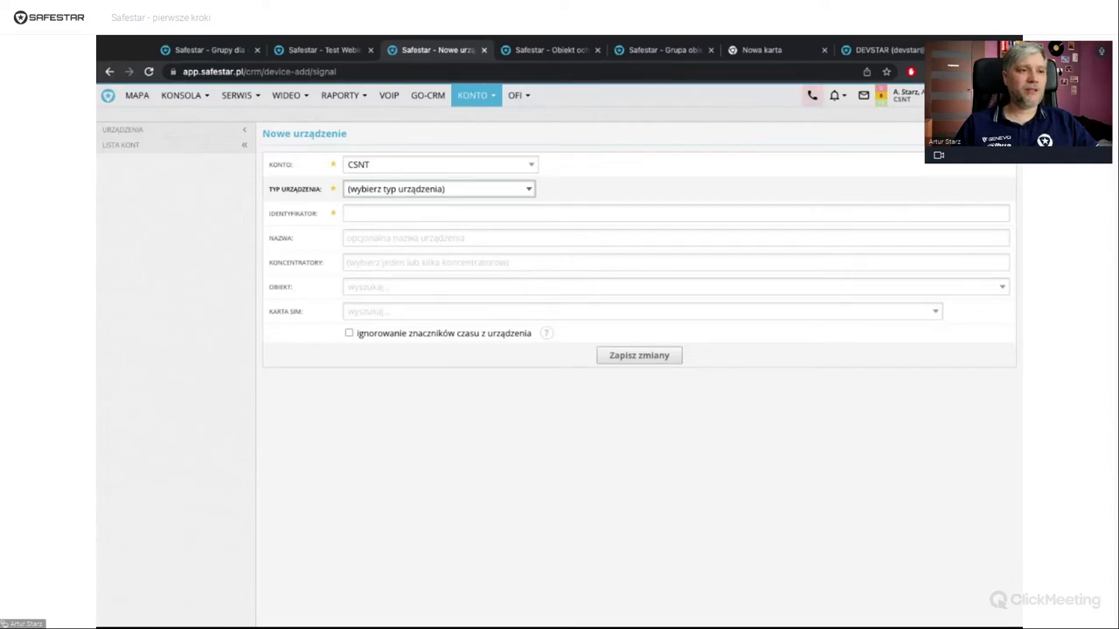
Set the new device's type to Nadajnik stacjonarny and its identifier to 0150
key(Return)
text(8)
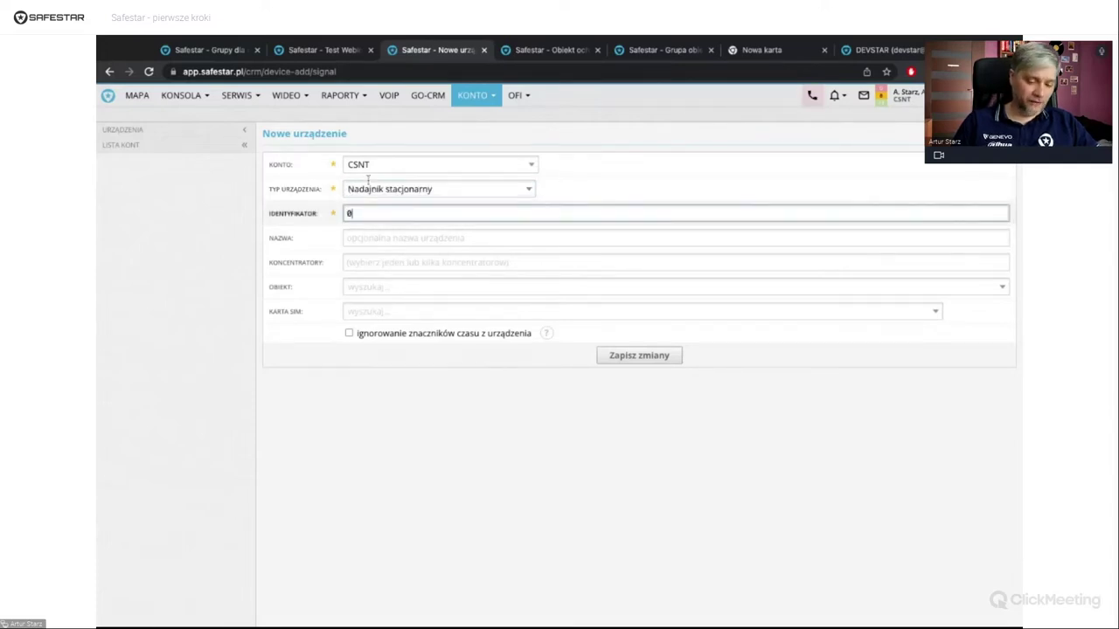
text(150)
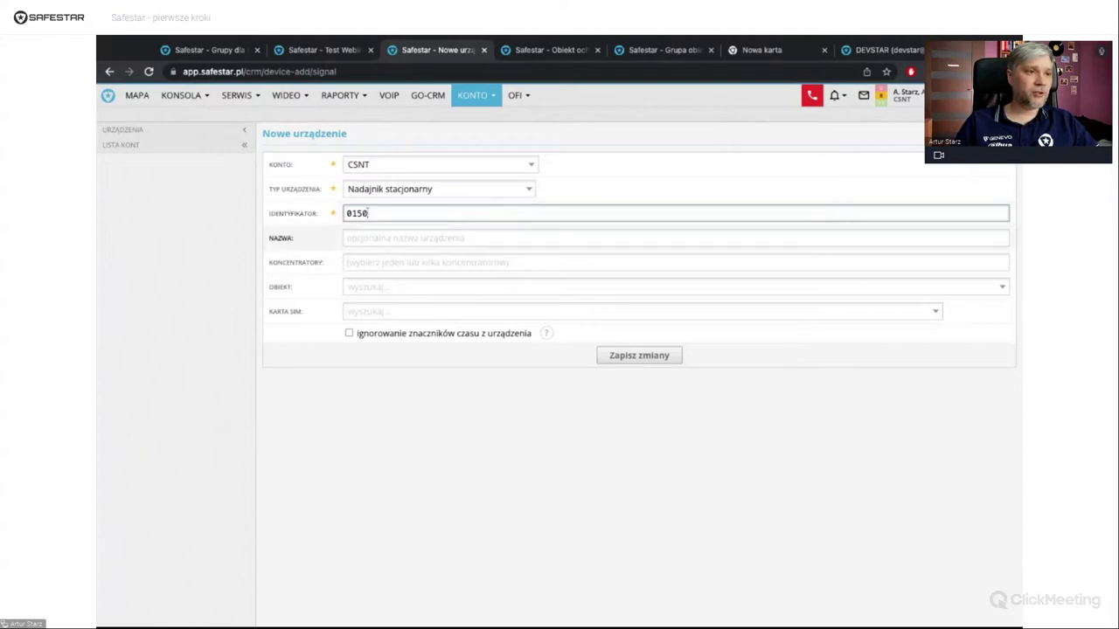
key(Tab)
key(Tab)
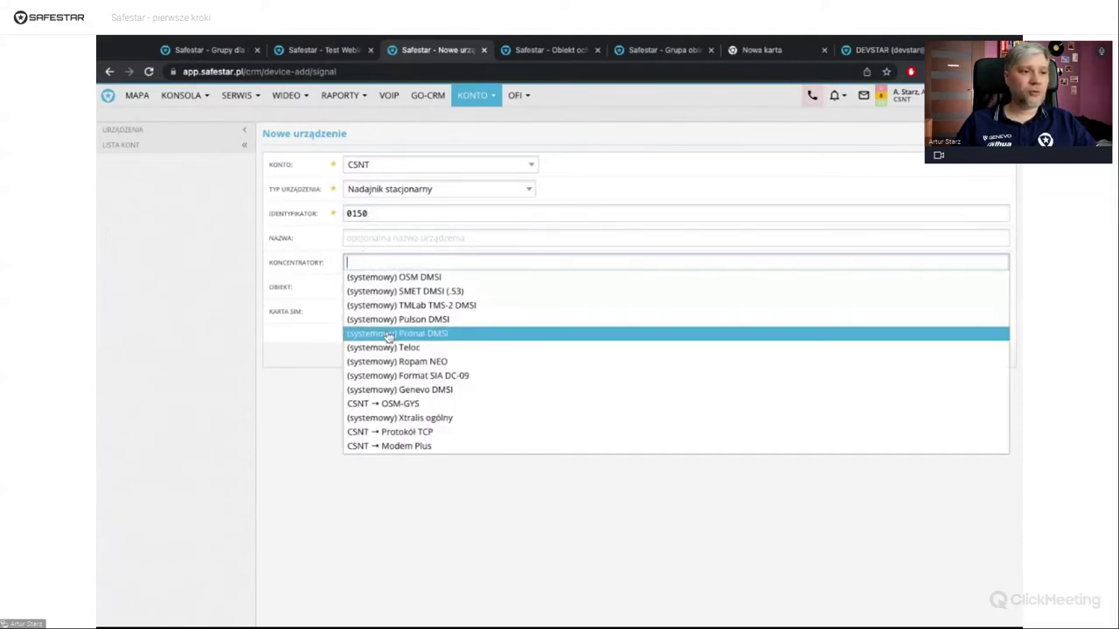
scroll(474, 414, down, 2)
scroll(475, 415, up, 2)
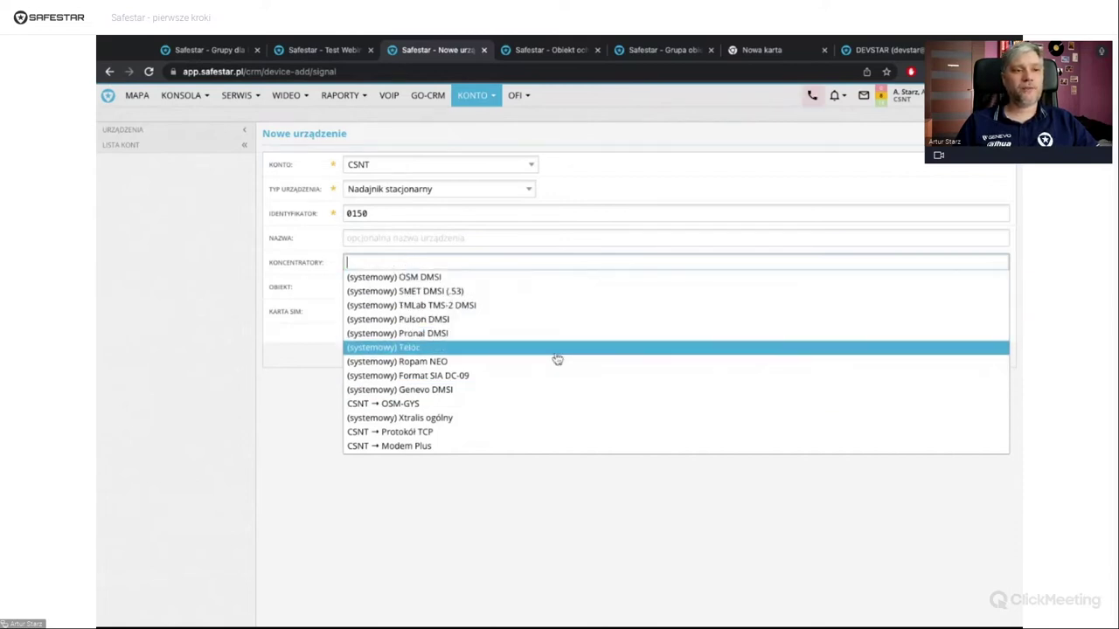
click(486, 274)
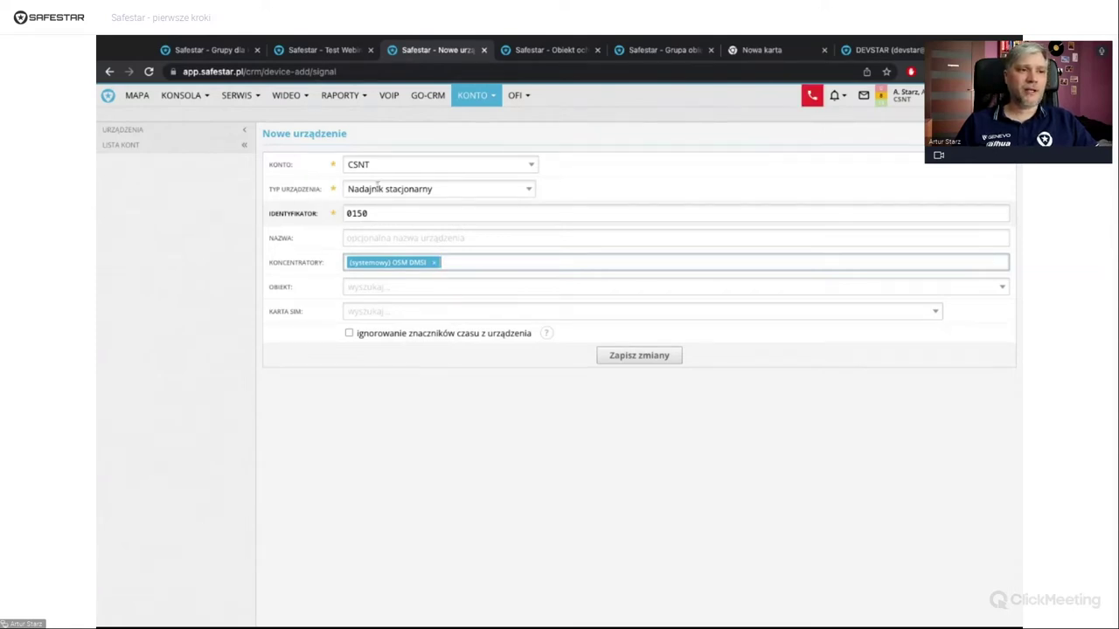
click(434, 263)
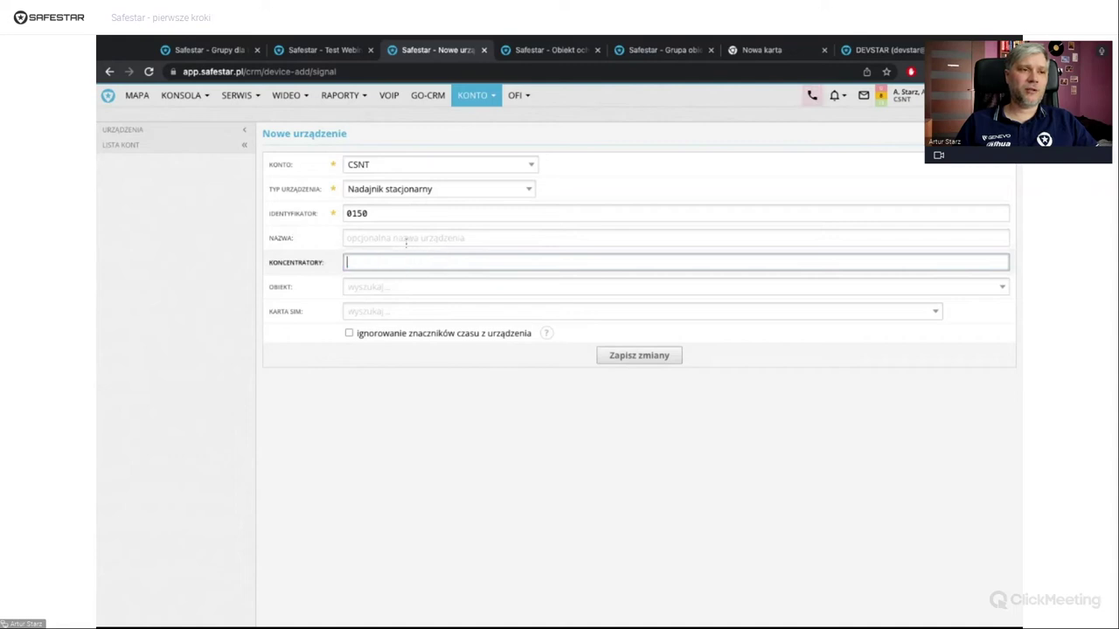
click(406, 262)
scroll(420, 367, down, 5)
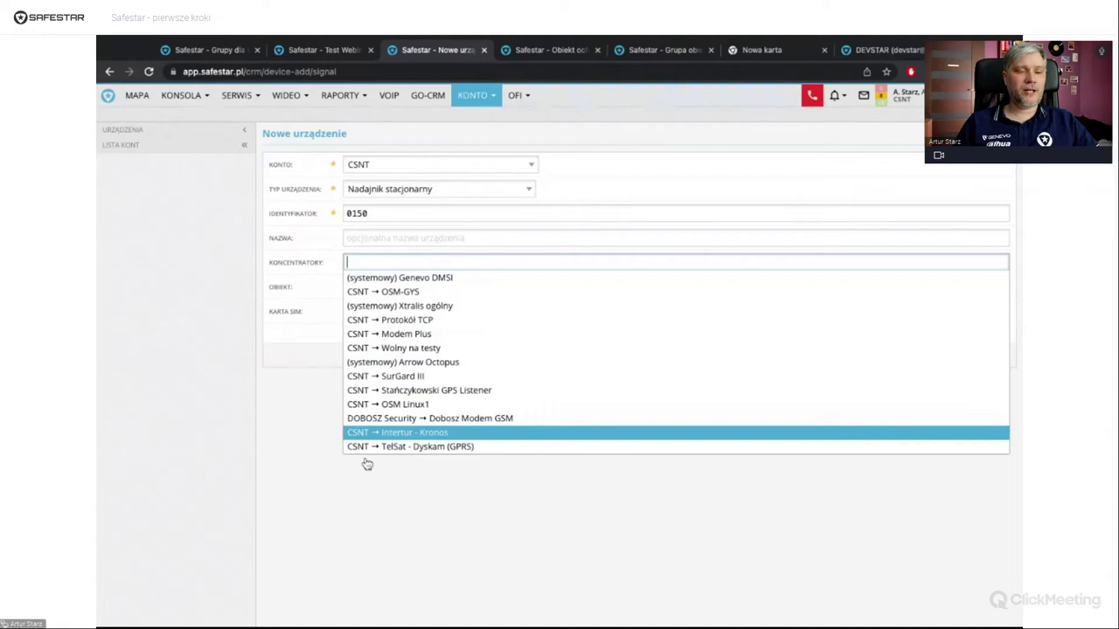
scroll(460, 350, up, 3)
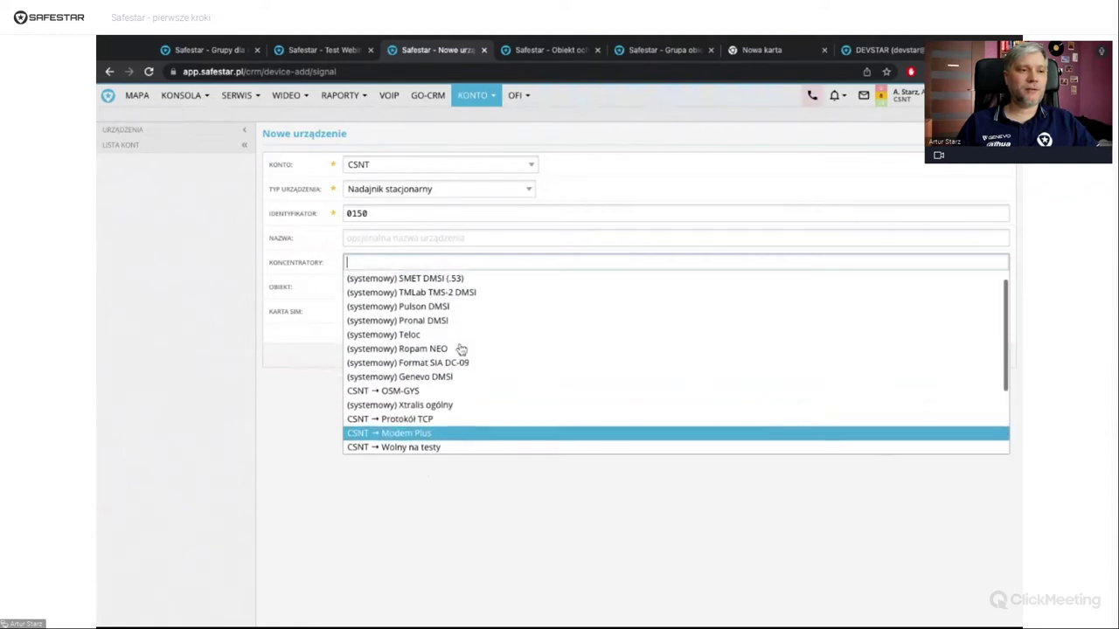
scroll(460, 350, up, 1)
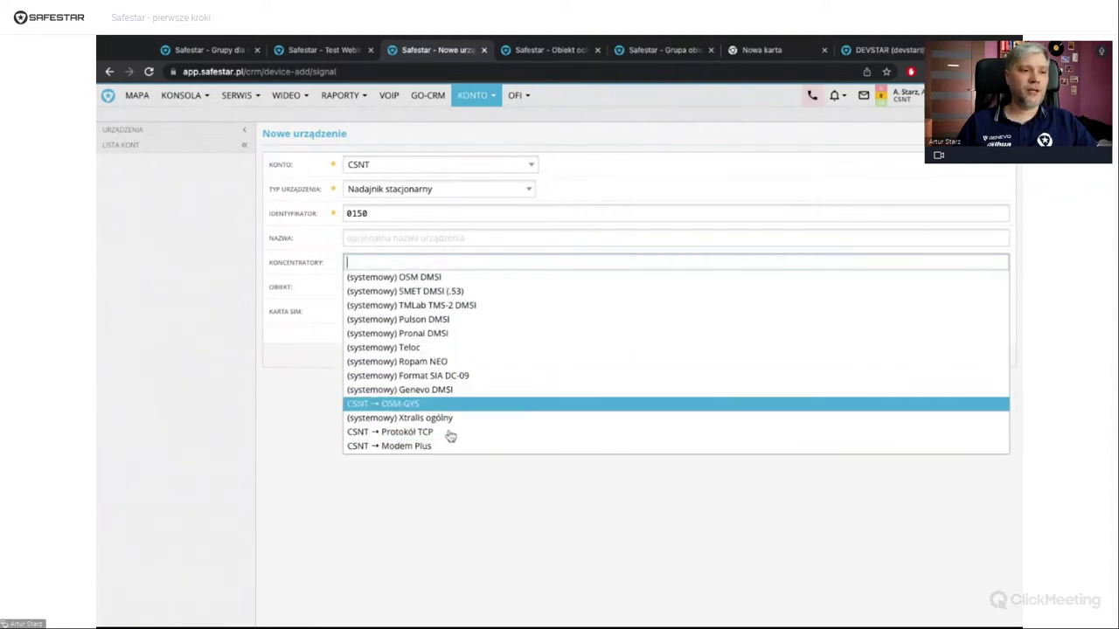
click(451, 404)
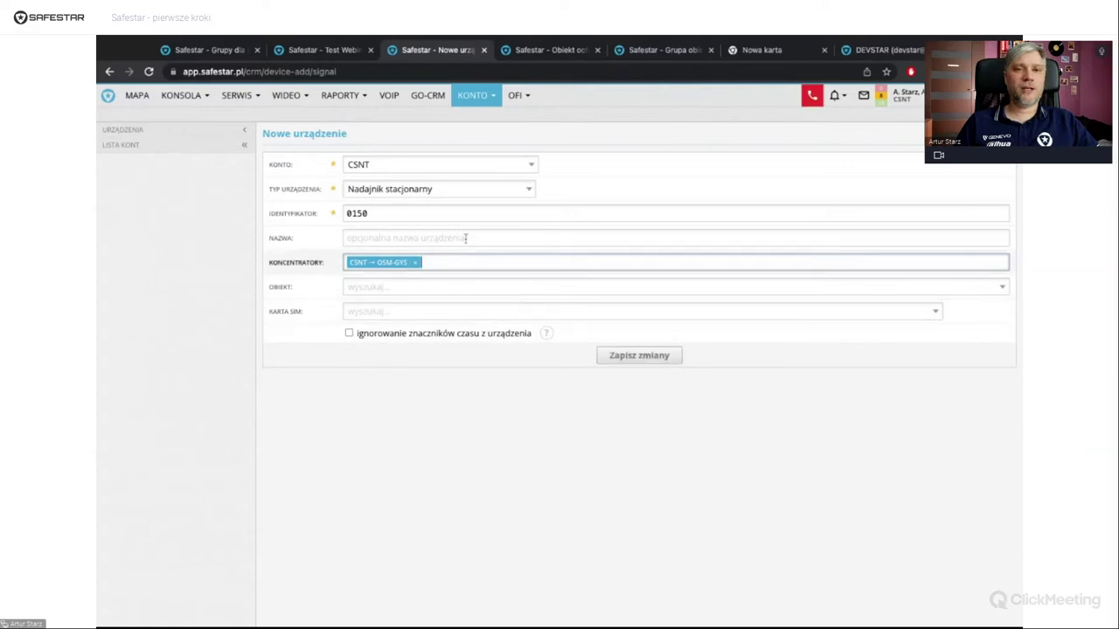
key(BackSpace)
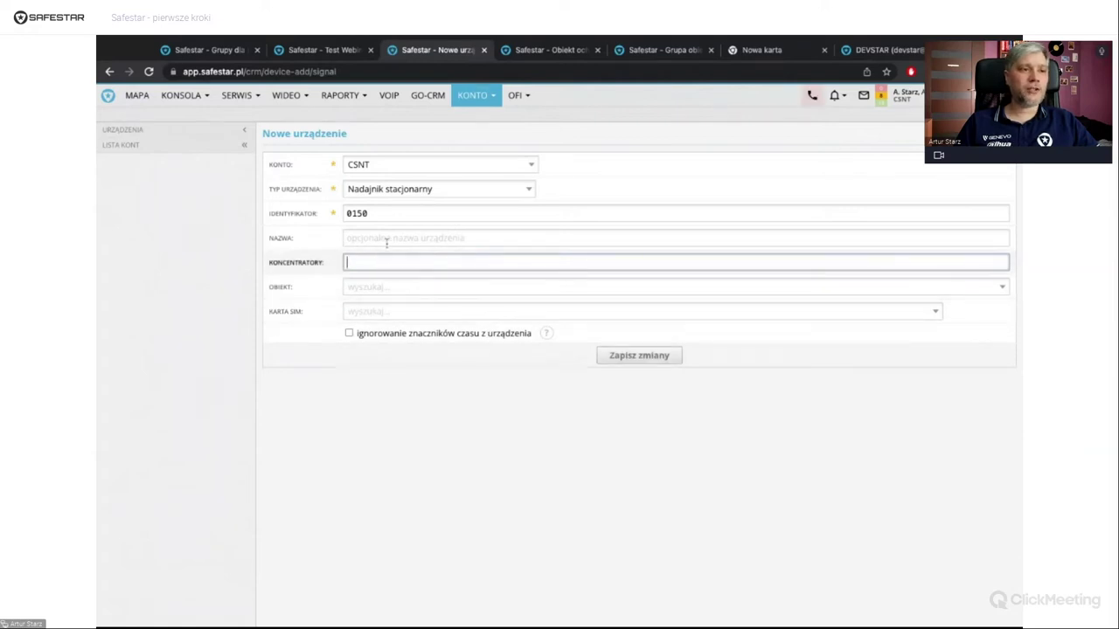
click(389, 285)
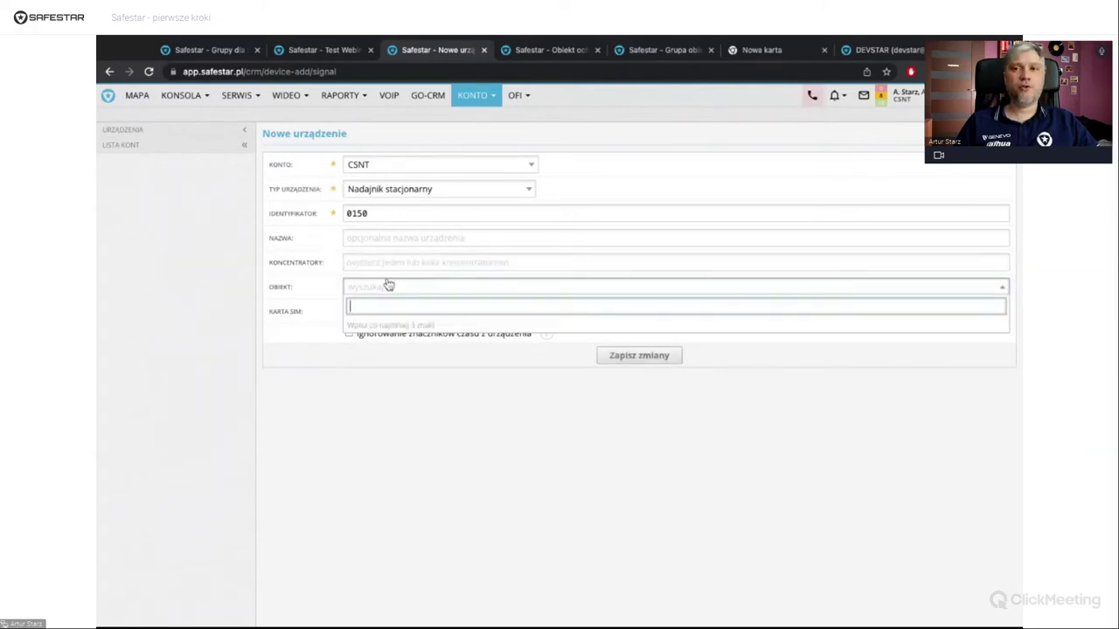
key(Escape)
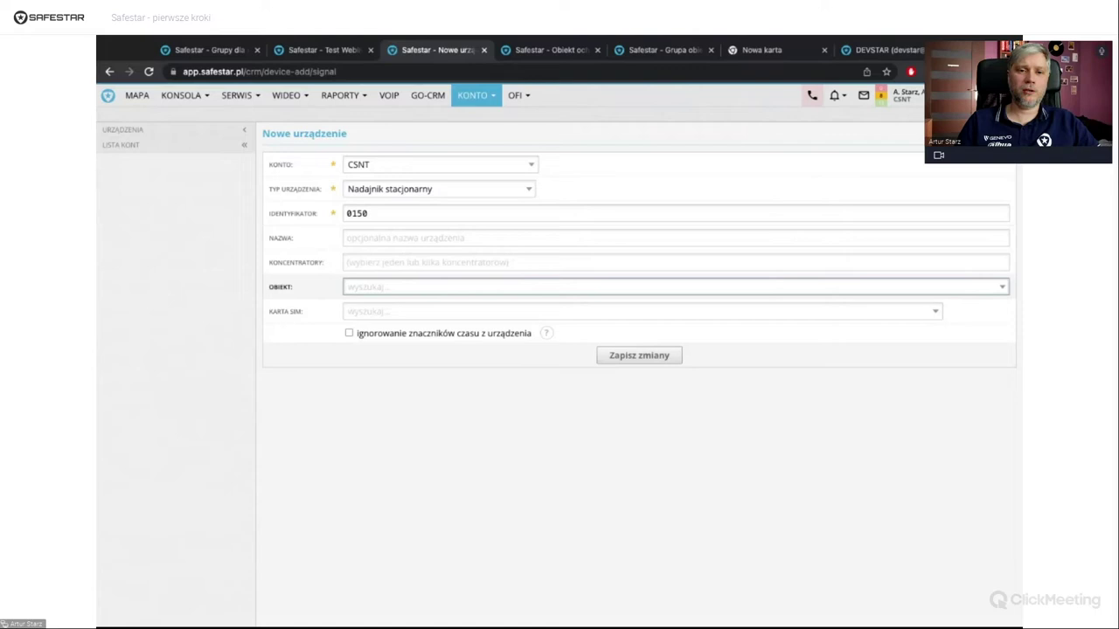
click(417, 415)
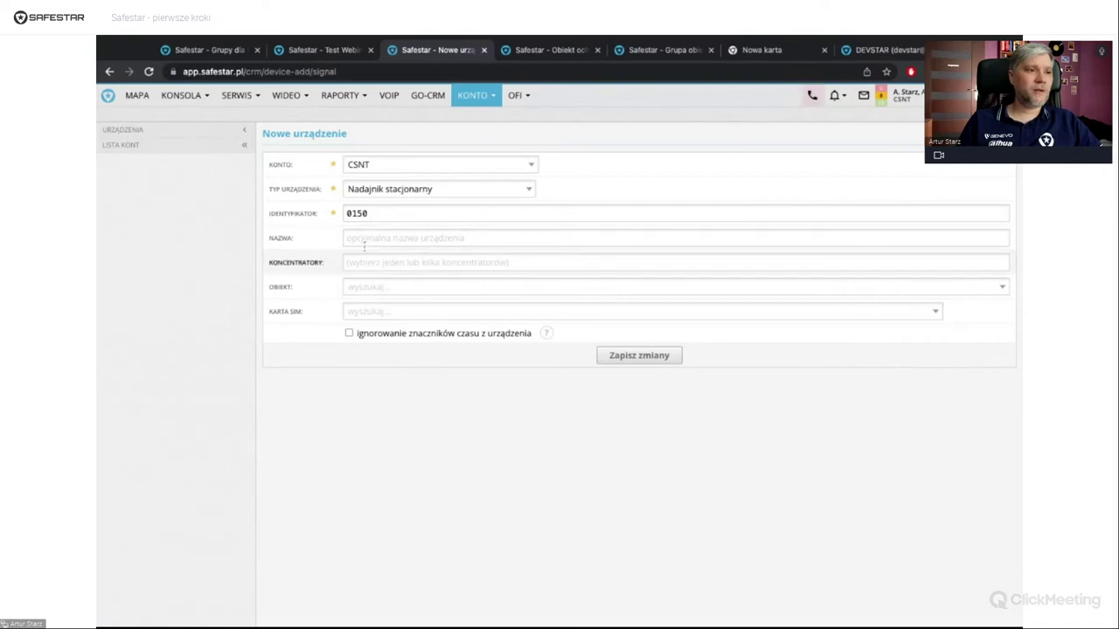
Save the new device with its name, concentrator, object and SIM card left empty
click(380, 236)
text(Głośnik)
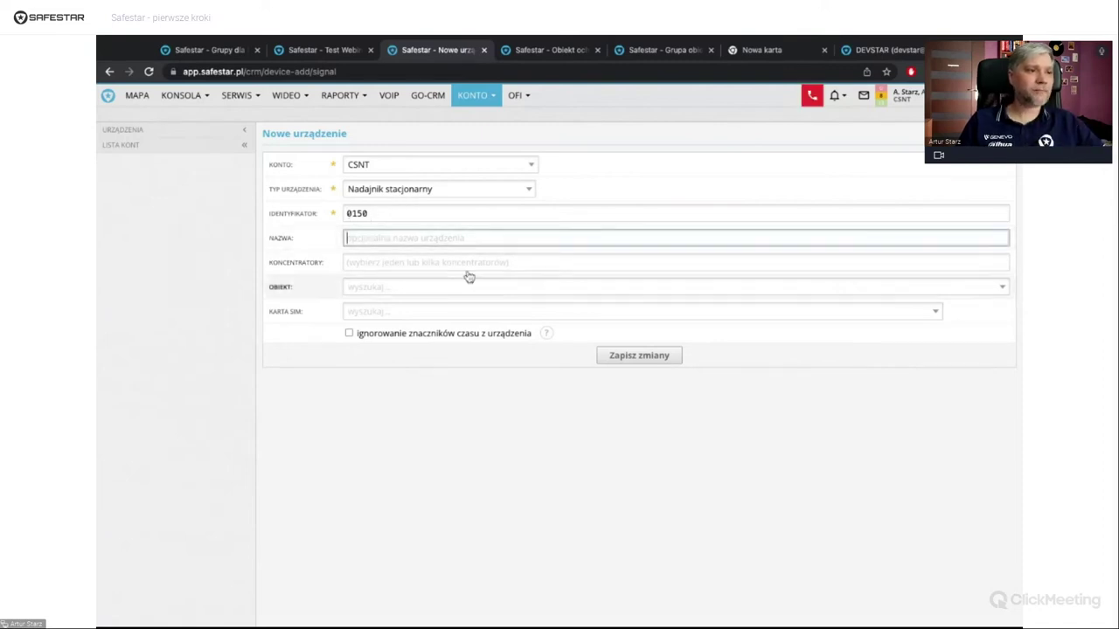
click(660, 365)
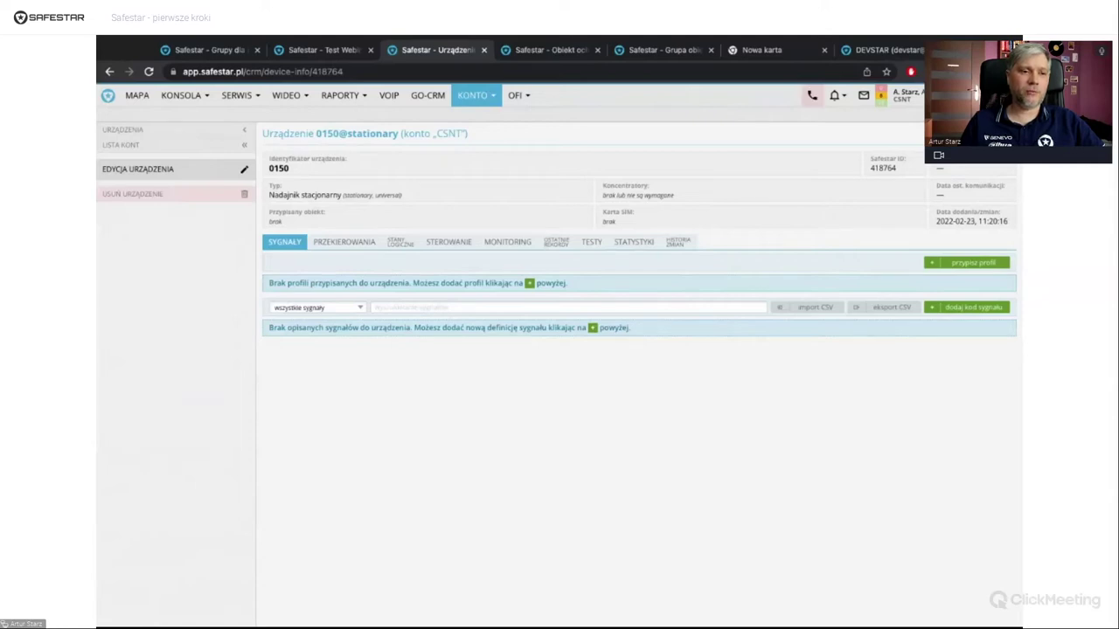
Open the CSNT account's device profiles and switch to the list of system device profiles
click(546, 50)
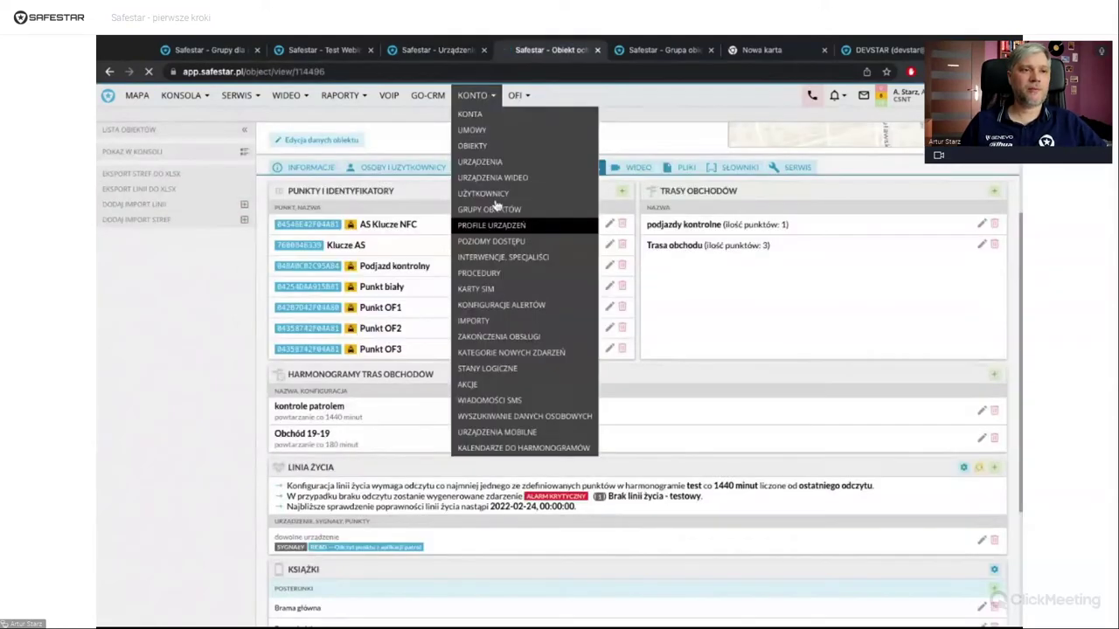
click(495, 203)
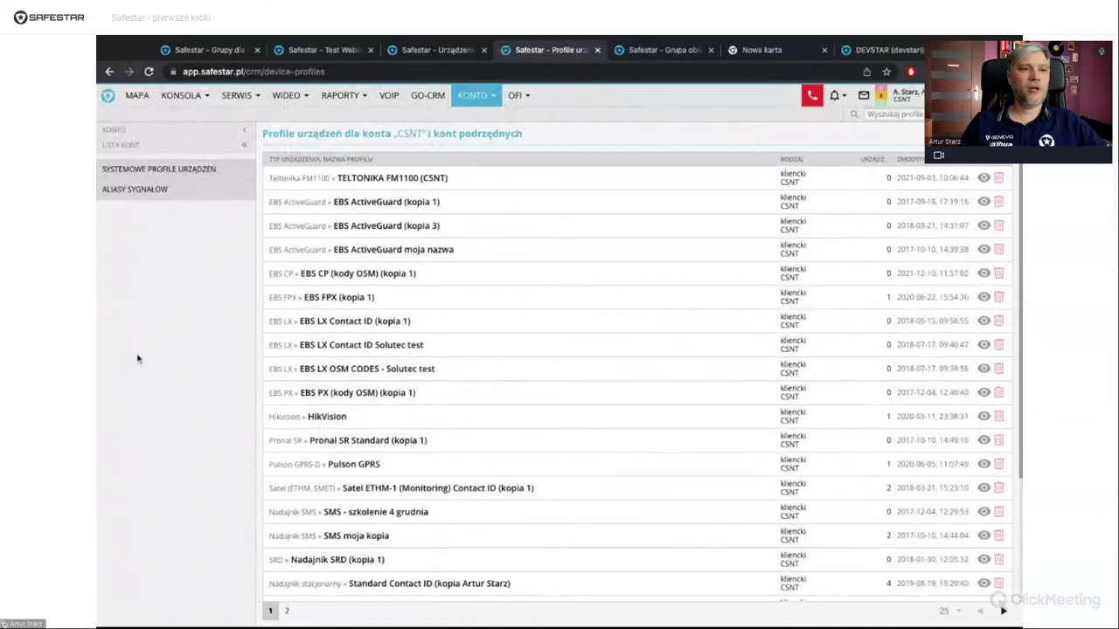
click(473, 96)
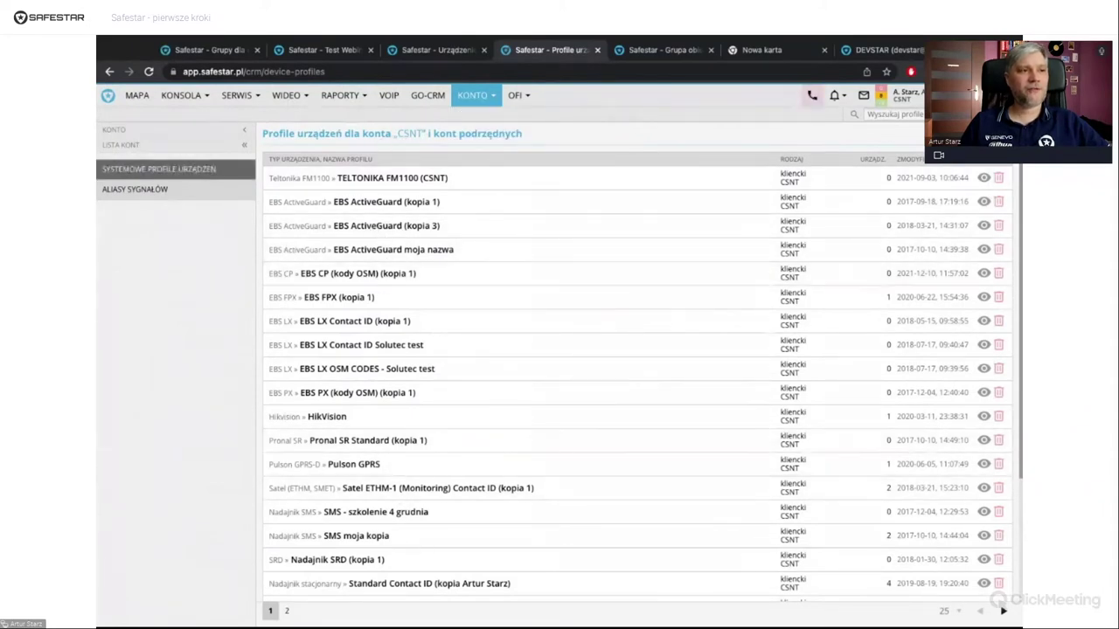
click(144, 168)
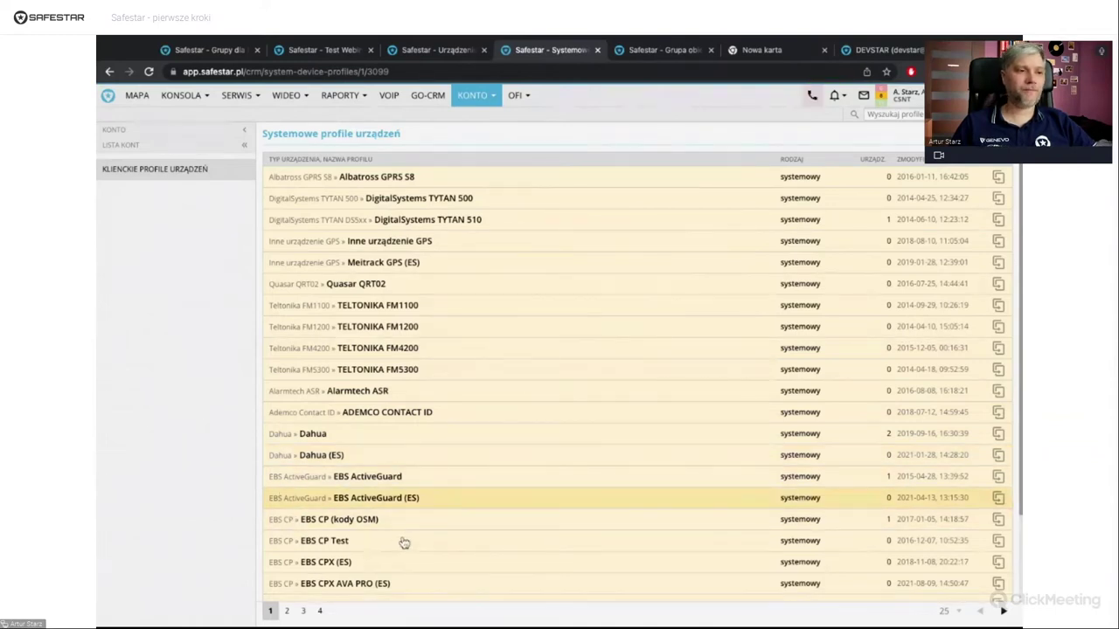
Search the system device profiles for "contact" and open the form for a new profile based on Satel Contact ID
scroll(512, 419, down, 2)
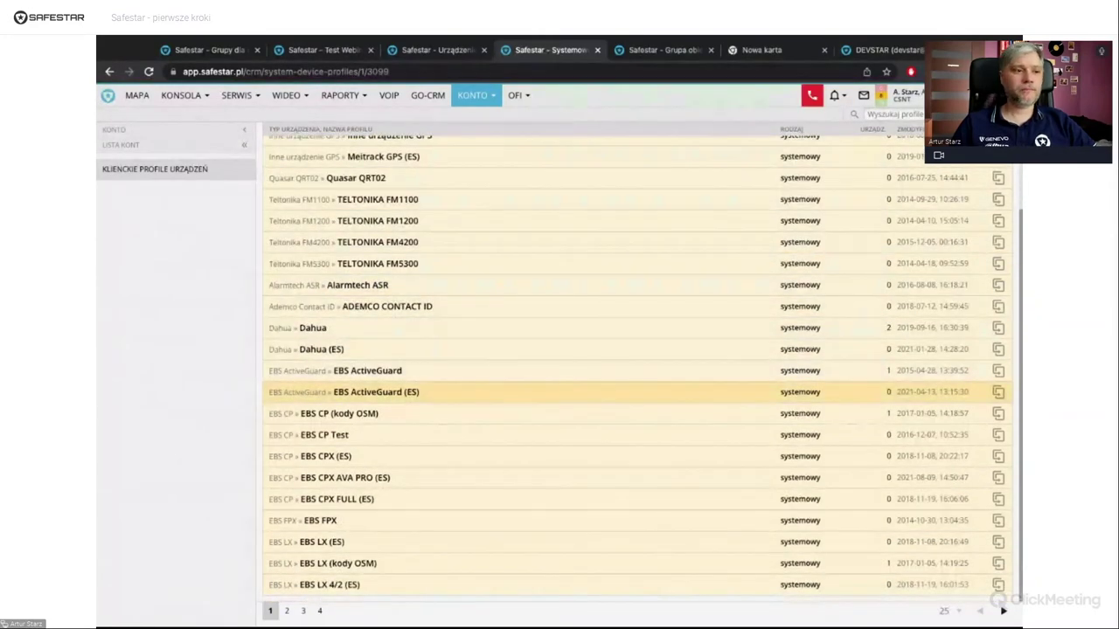
scroll(747, 185, up, 2)
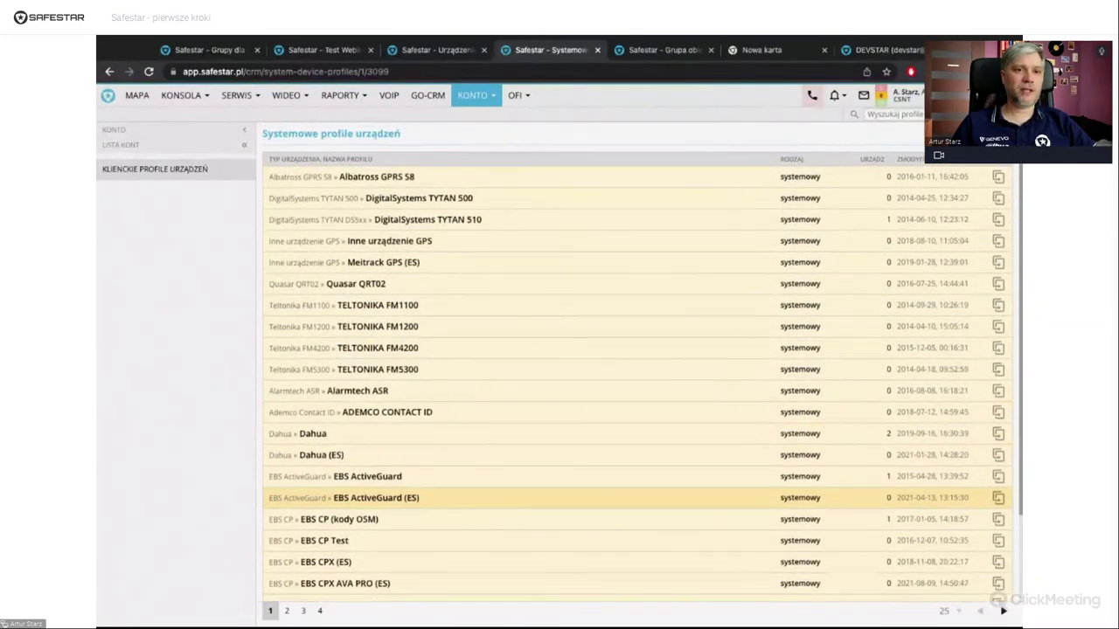
click(887, 113)
text(co)
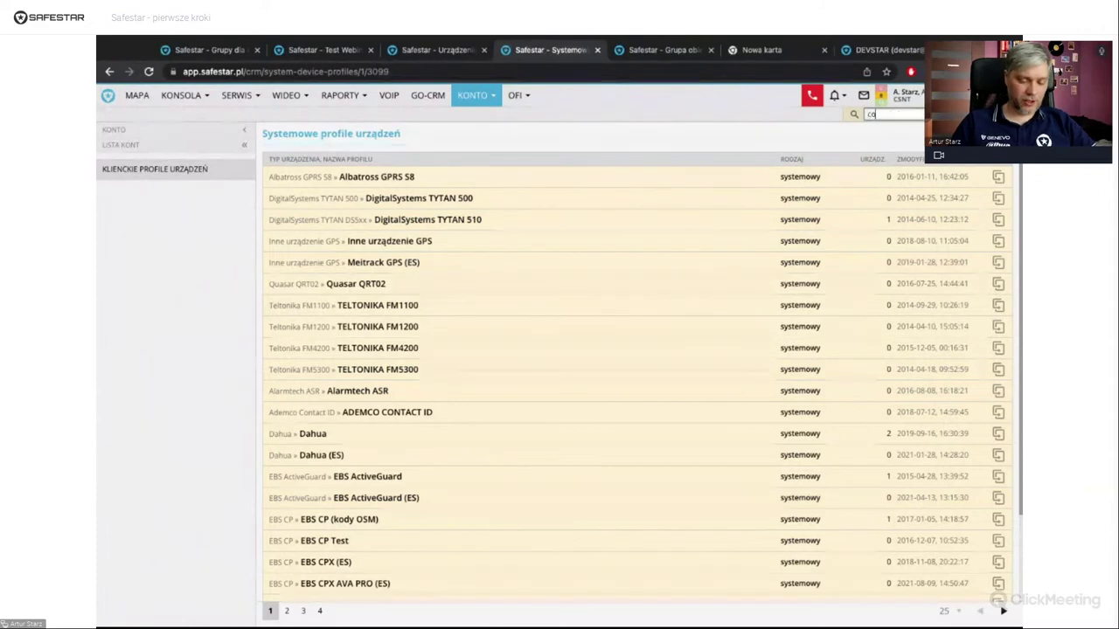
text(ntact)
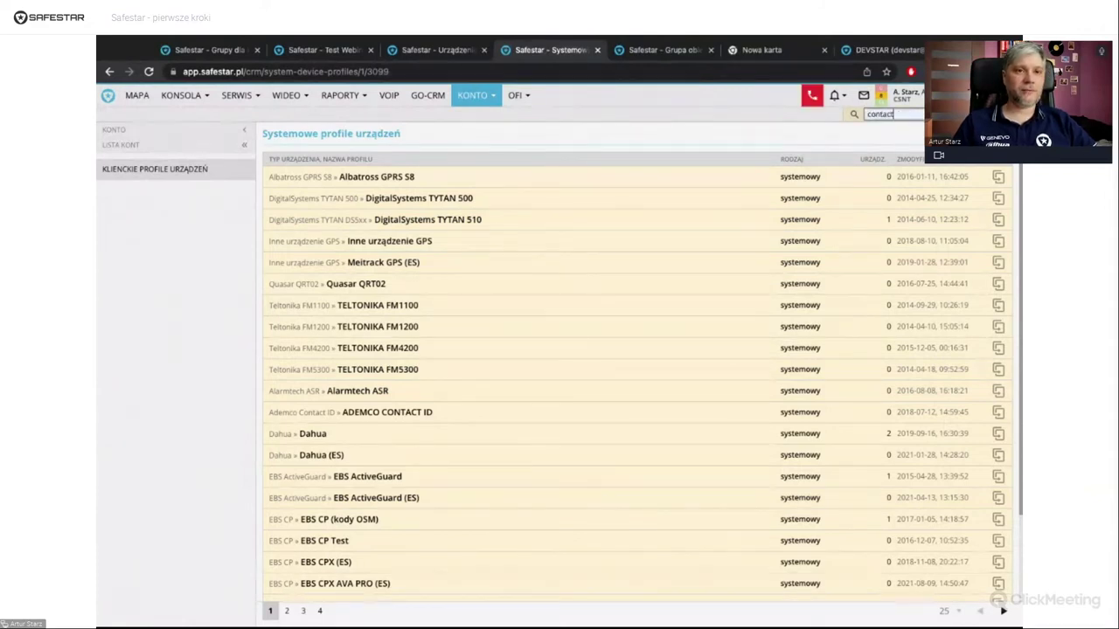
key(Return)
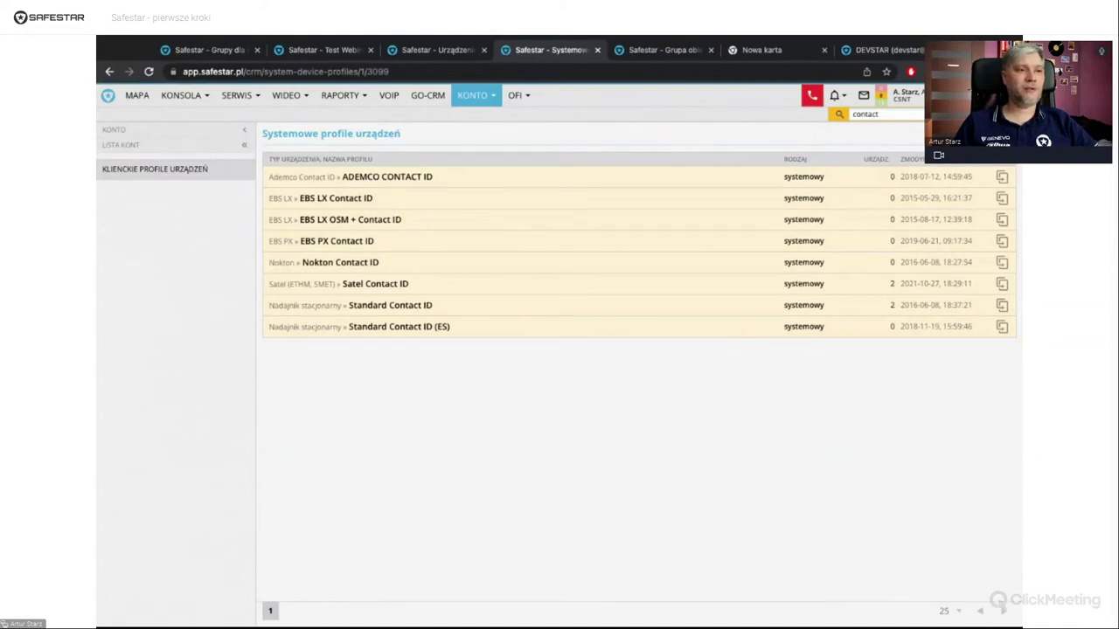
click(491, 276)
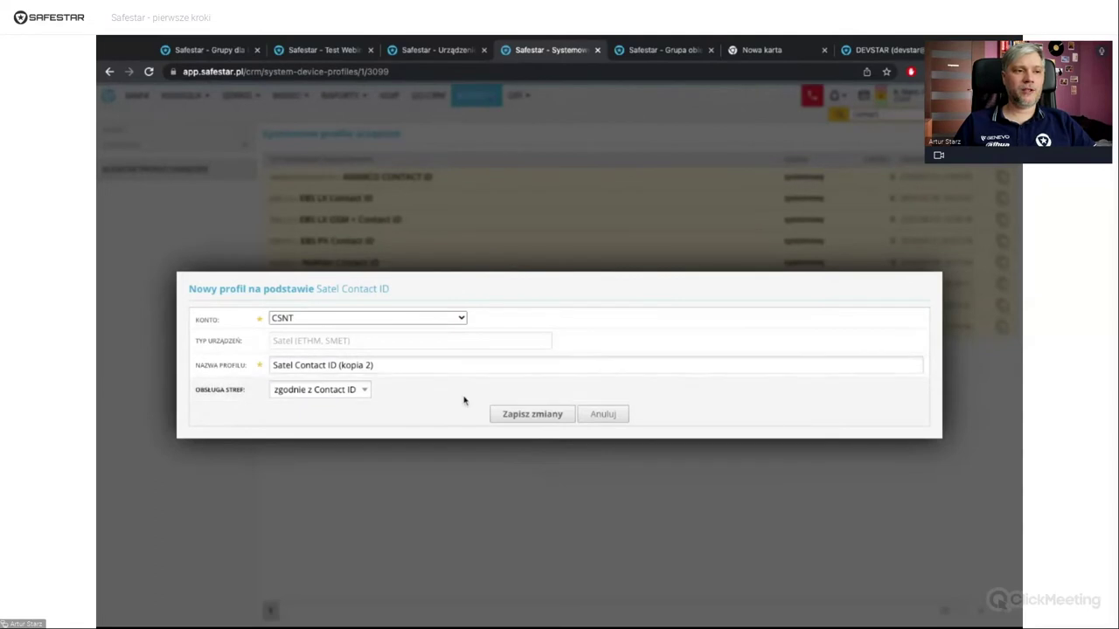
In the DEVSTAR environment, make the customer copy of Standard Contact ID the default profile for EBS LX, Genevo and Satel (ETHM, SMET)
key(ctrl+9)
click(532, 237)
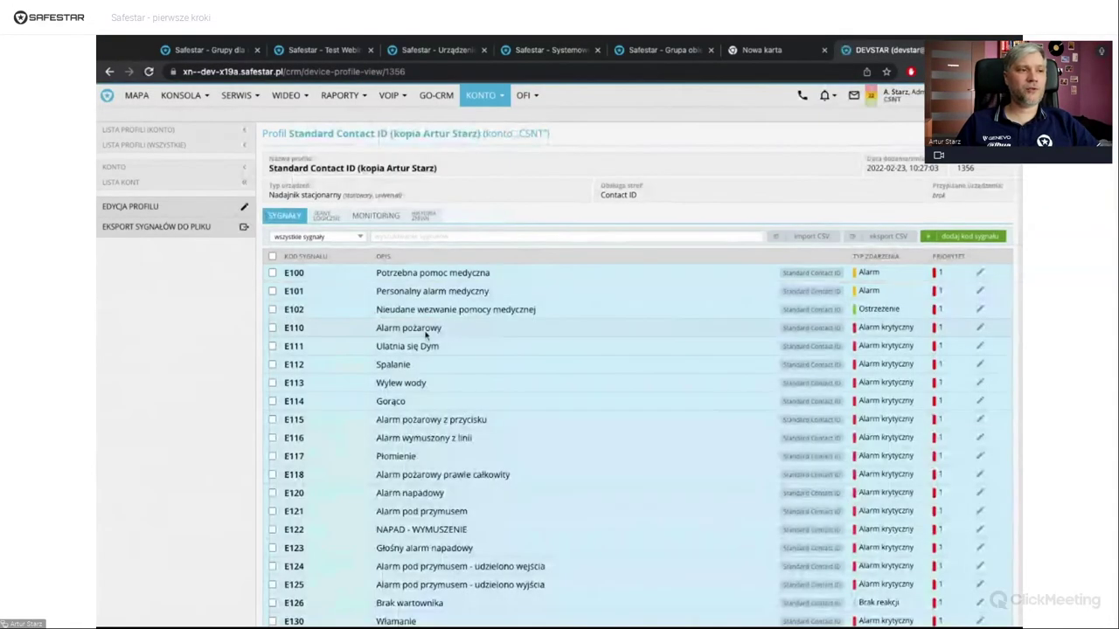
click(132, 206)
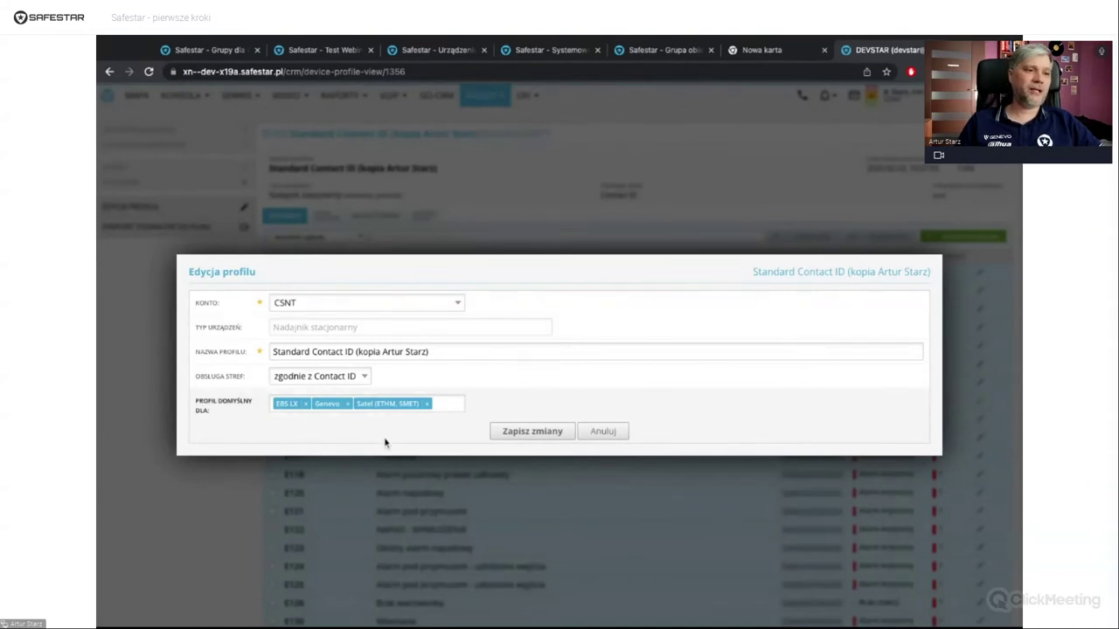
click(530, 431)
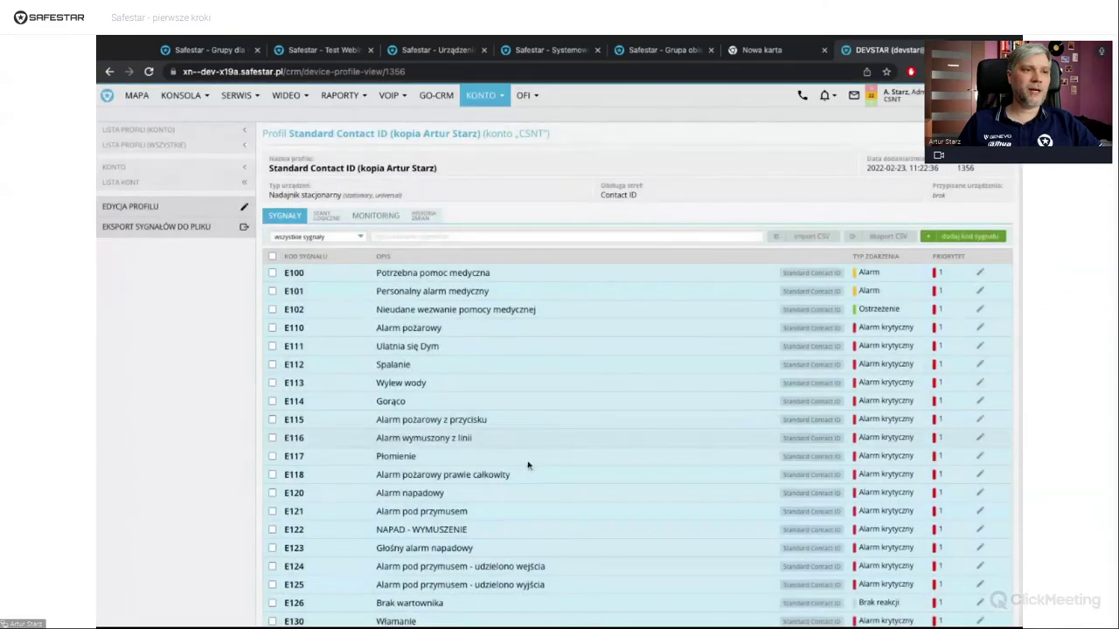
Add a Satel (ETHM, SMET) signal device with identifier 1902 and concentrator SMET DMSI (.53), and return to device 0150
click(481, 95)
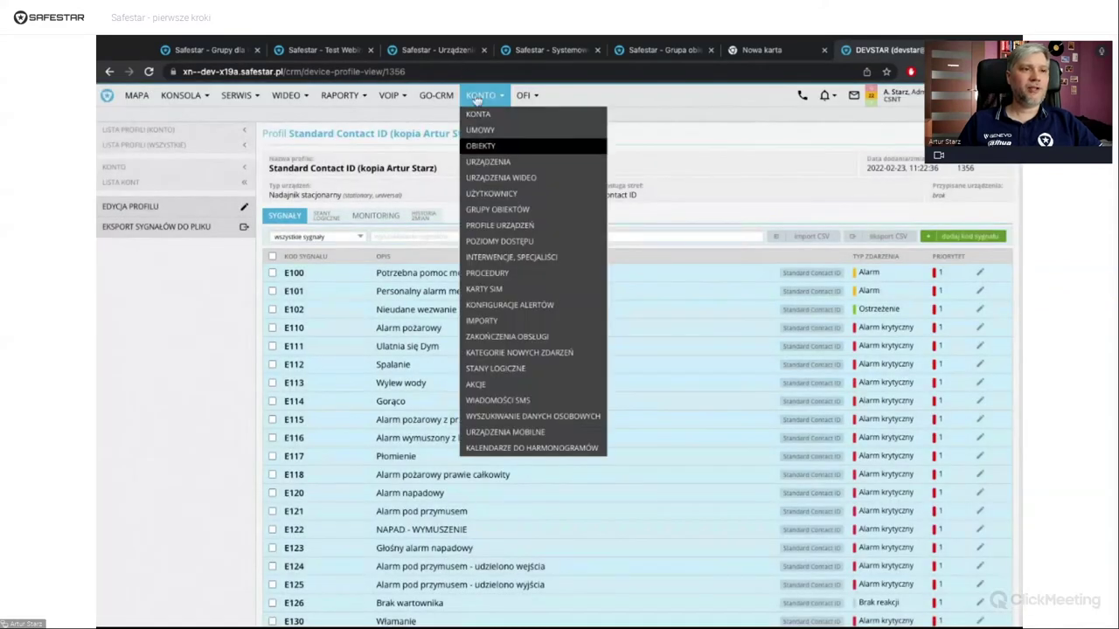
click(489, 163)
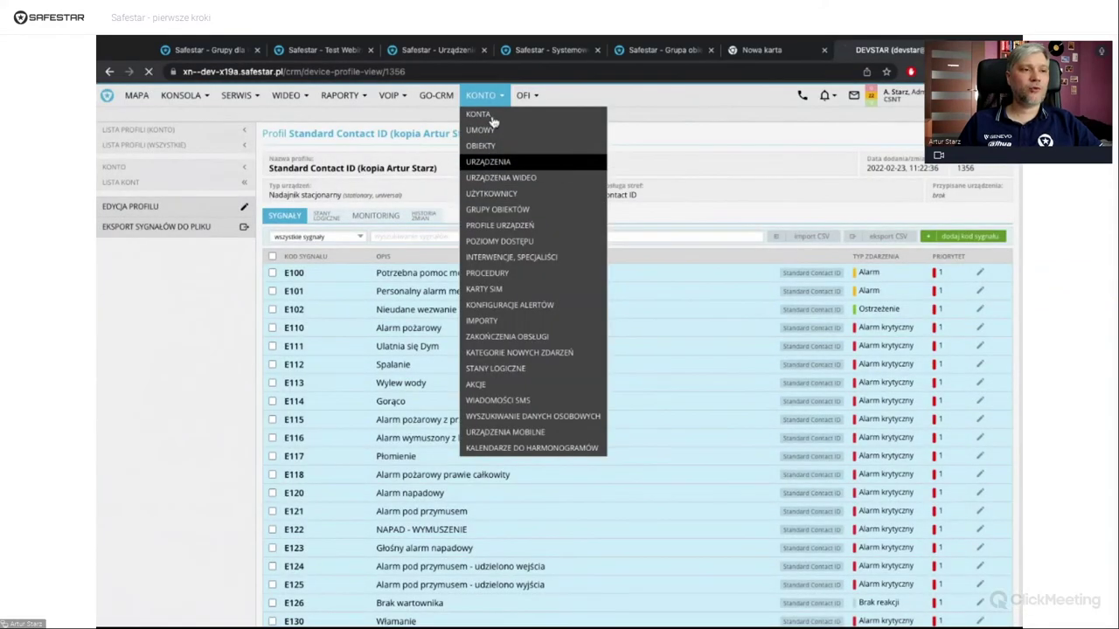
click(144, 209)
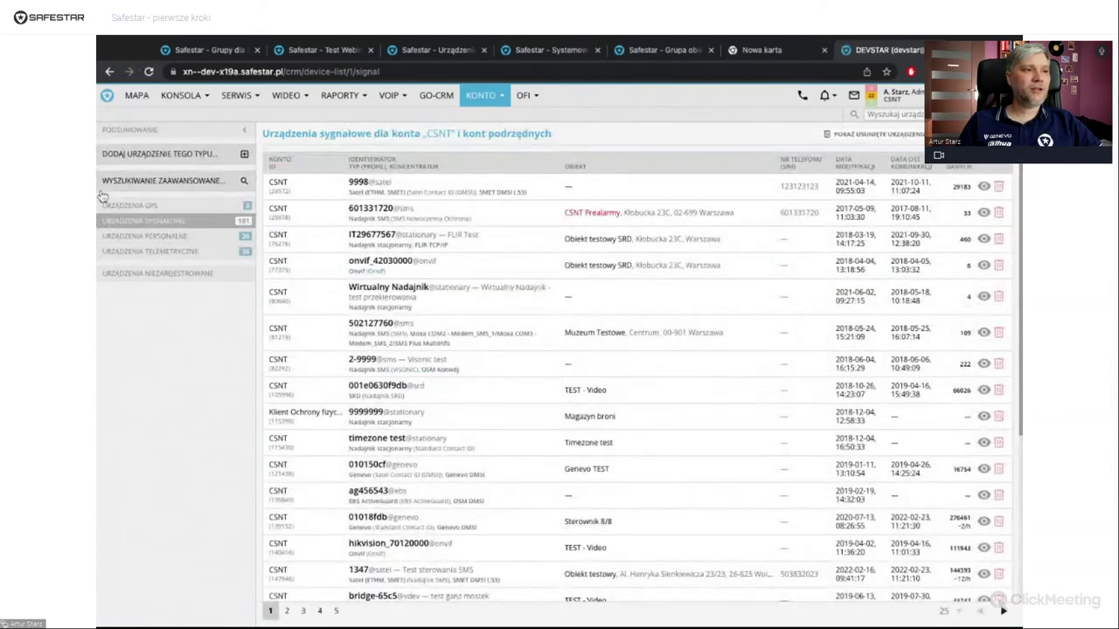
click(244, 154)
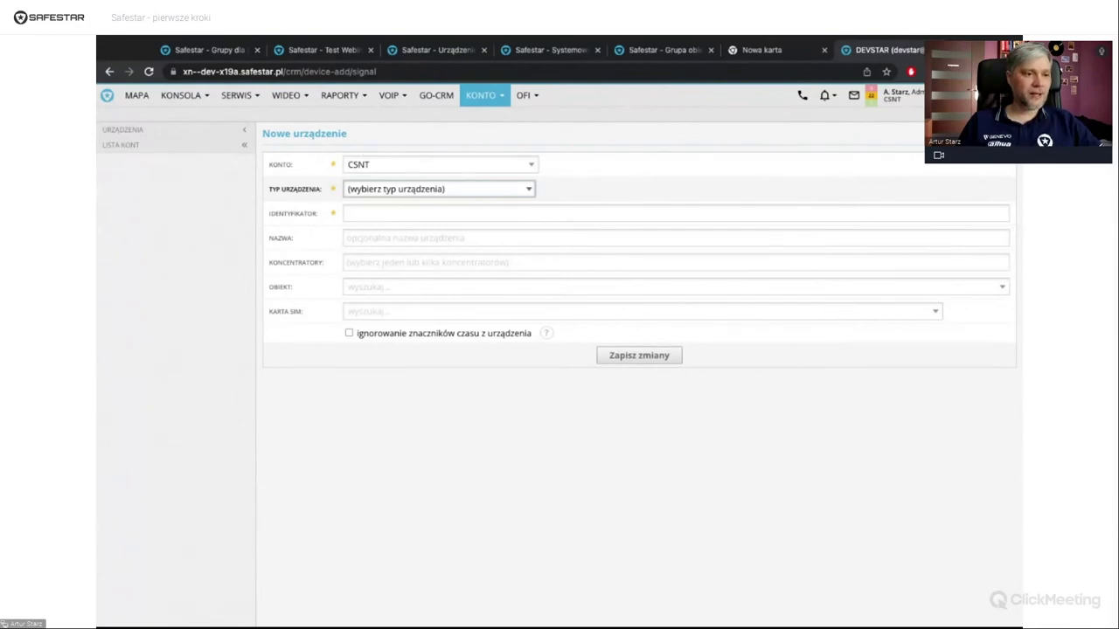
click(643, 390)
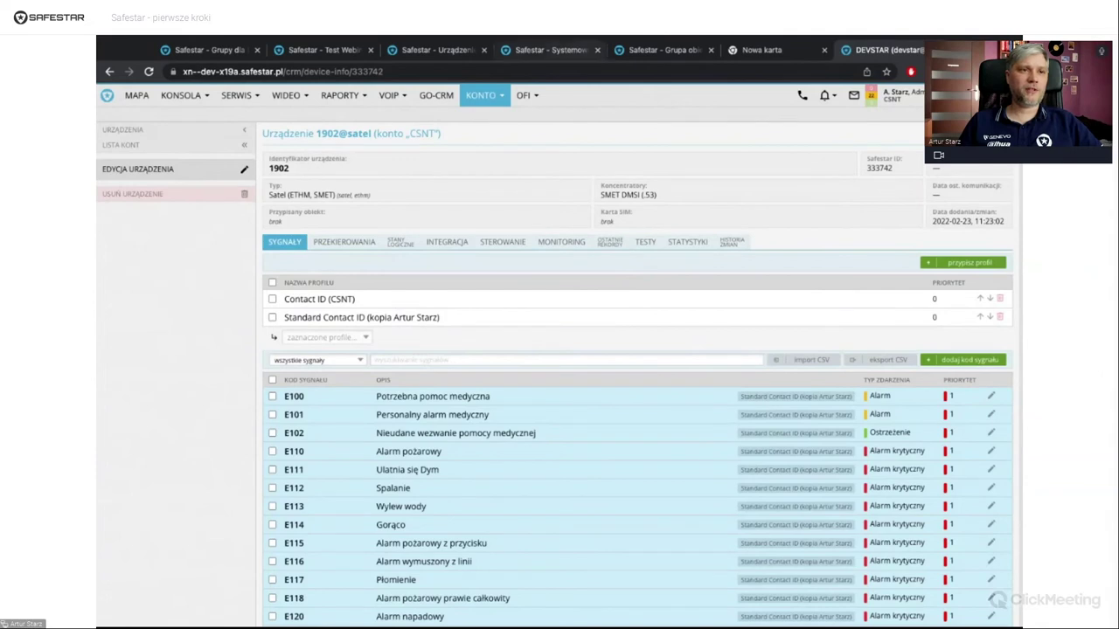
click(437, 50)
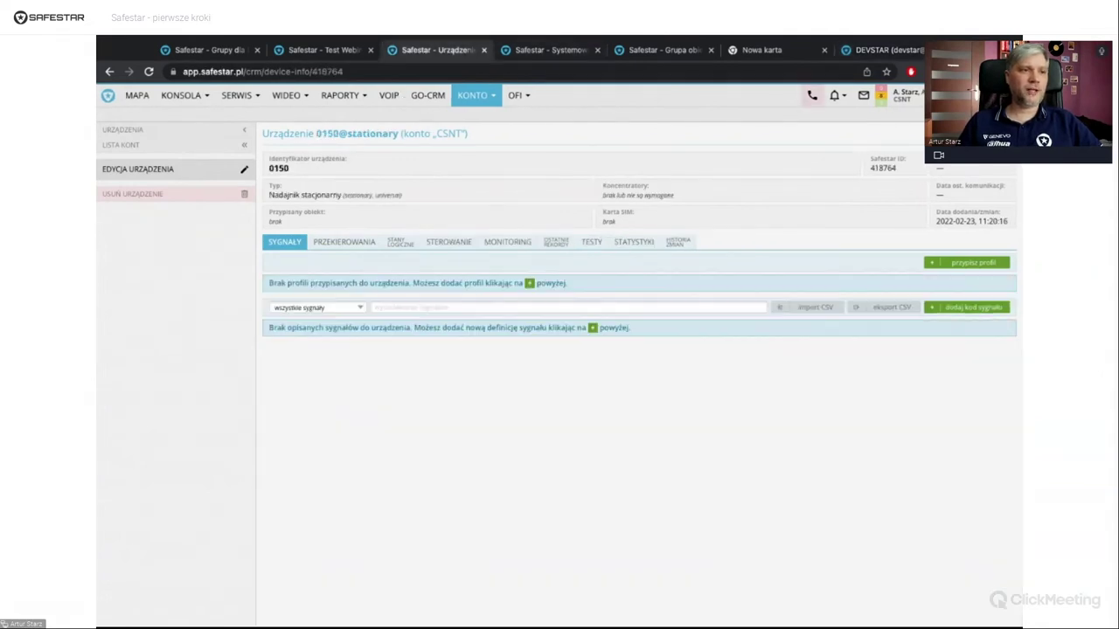
Try a communication control for device 0150 with a 180-minute no-communication time and event type Powiadomienie, and discard it
mouse_move(472, 95)
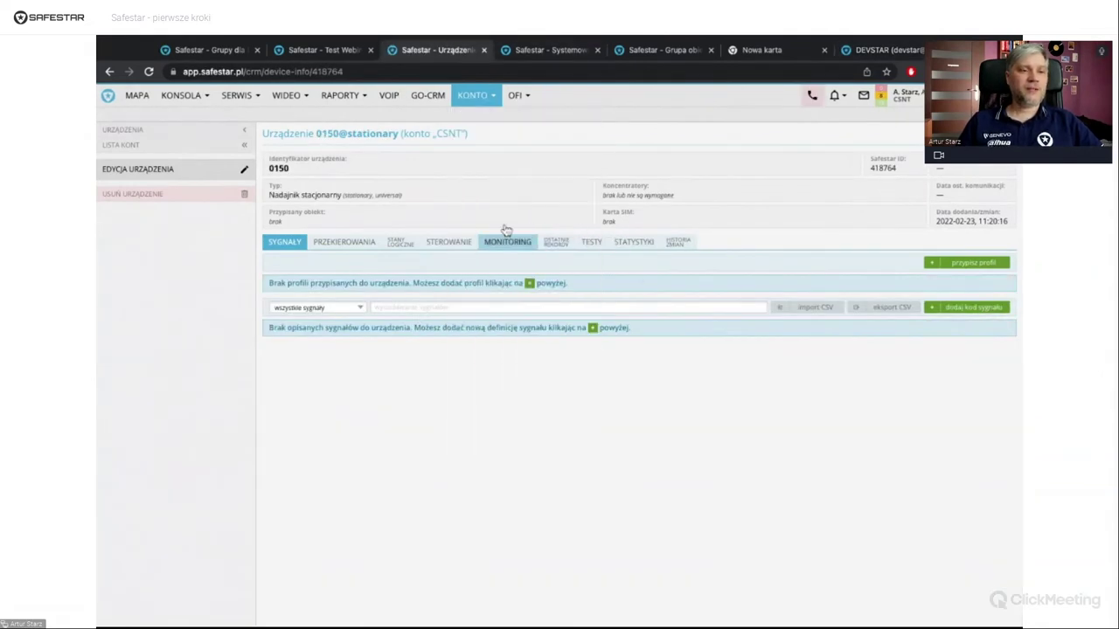
click(505, 239)
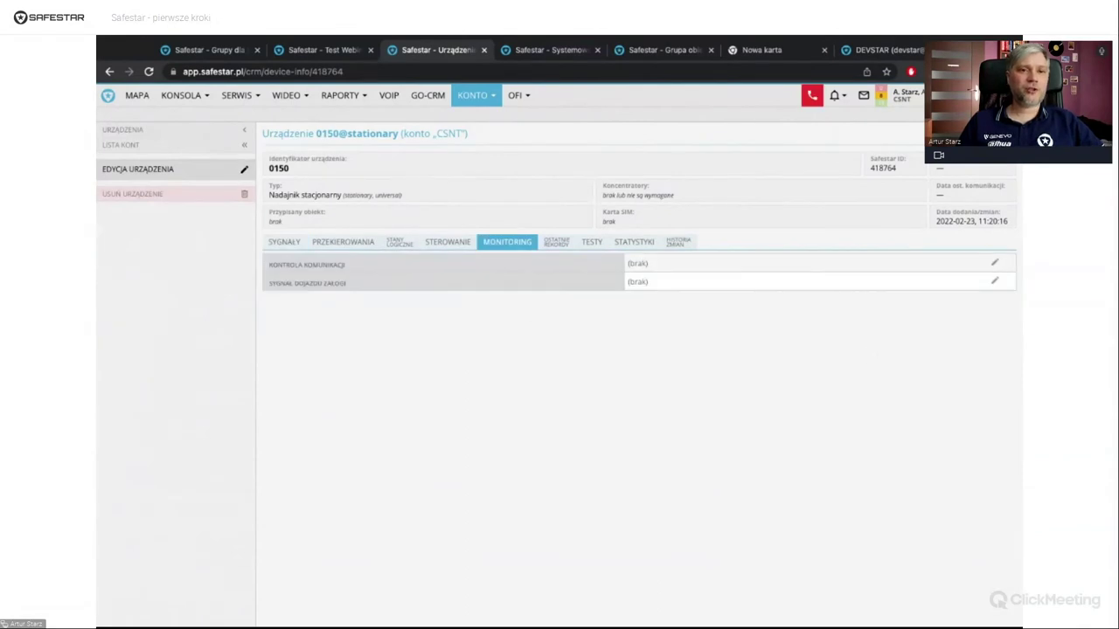
click(993, 262)
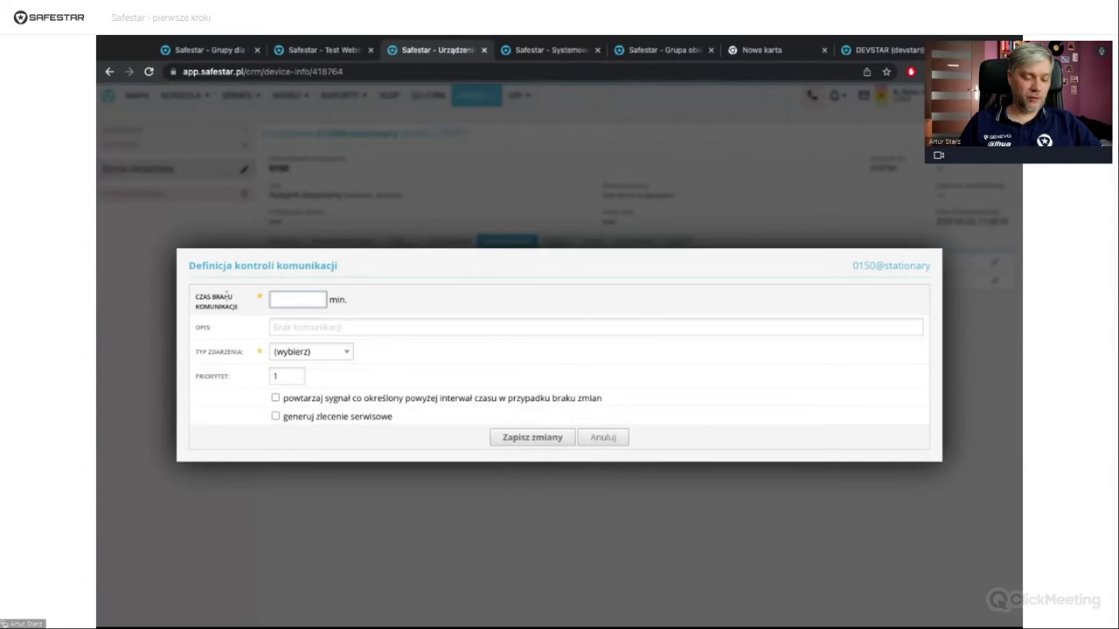
text(180)
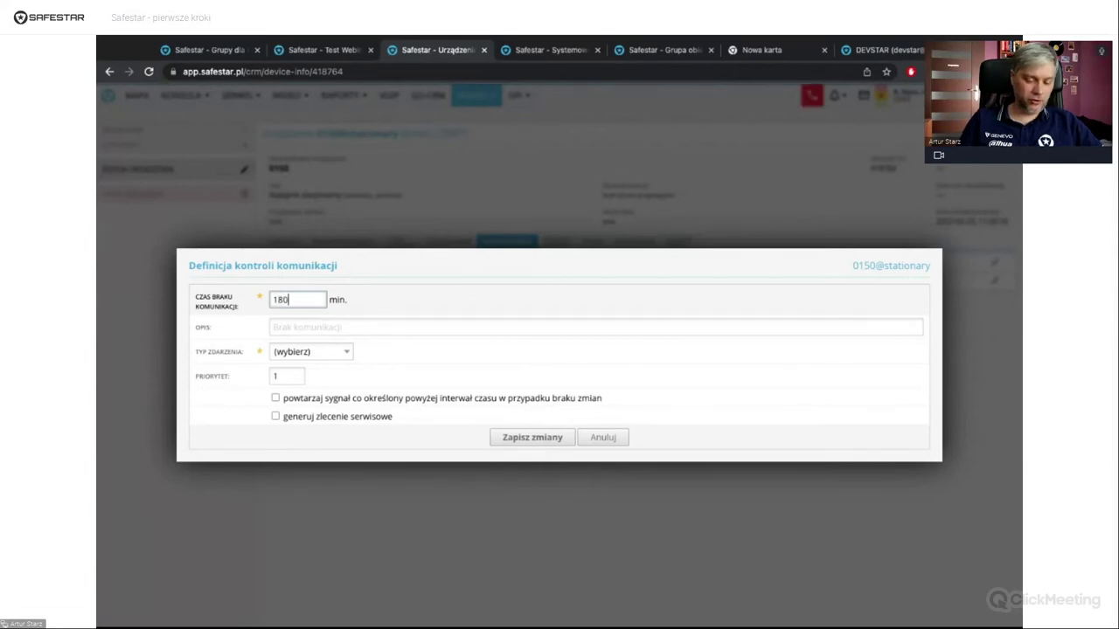
key(Down)
key(Tab)
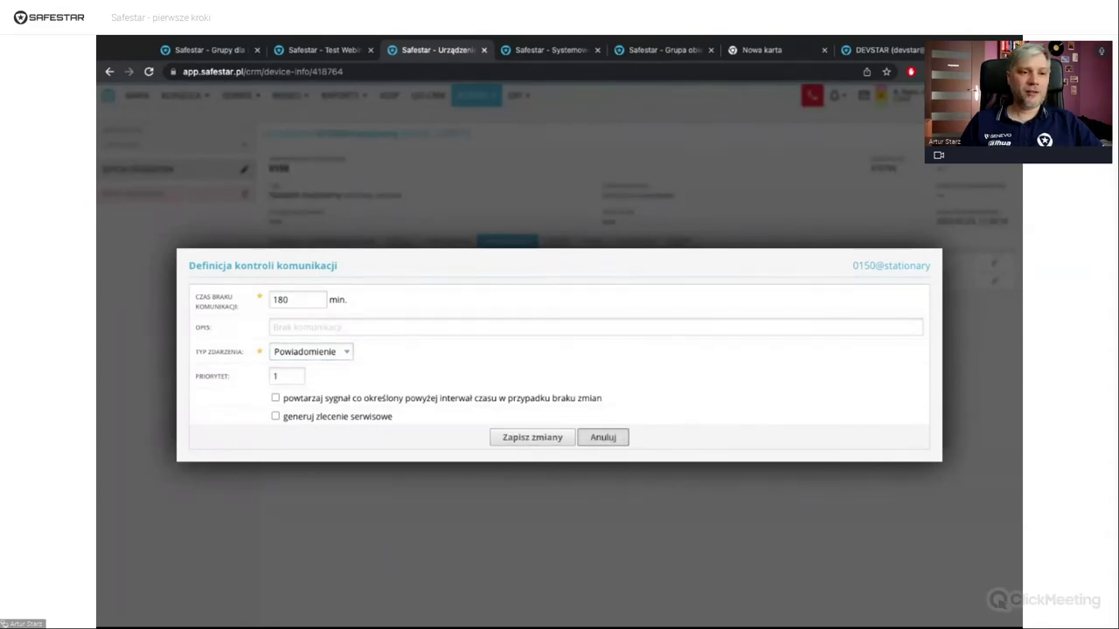
click(623, 443)
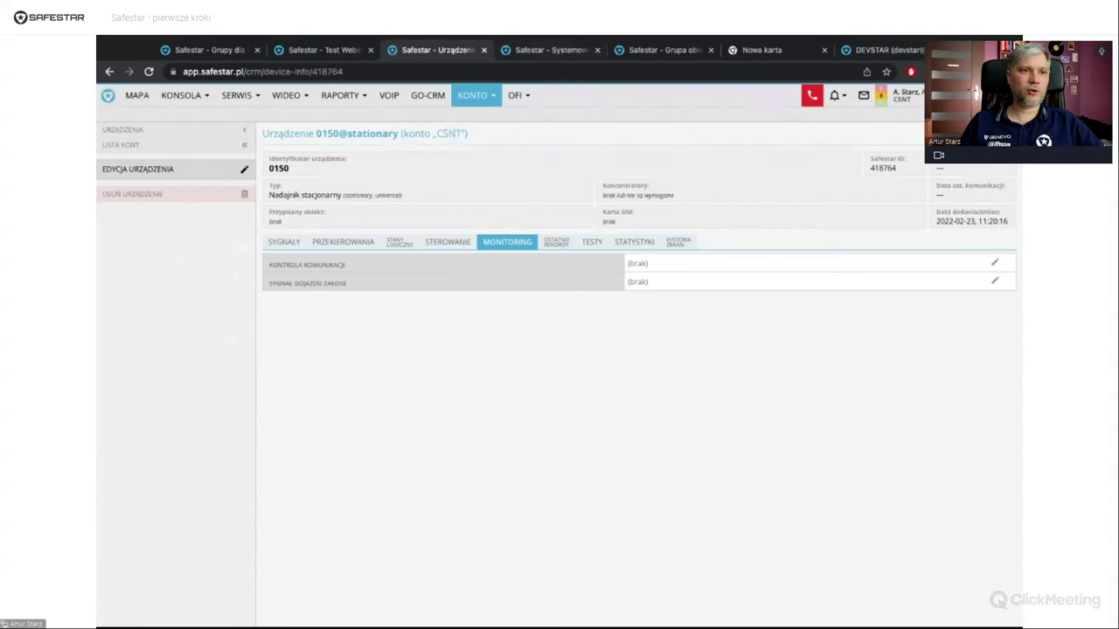
Review the communication control definition in the monitoring settings of the CSNT account's Pulson GPRS profile and close it without saving
click(542, 50)
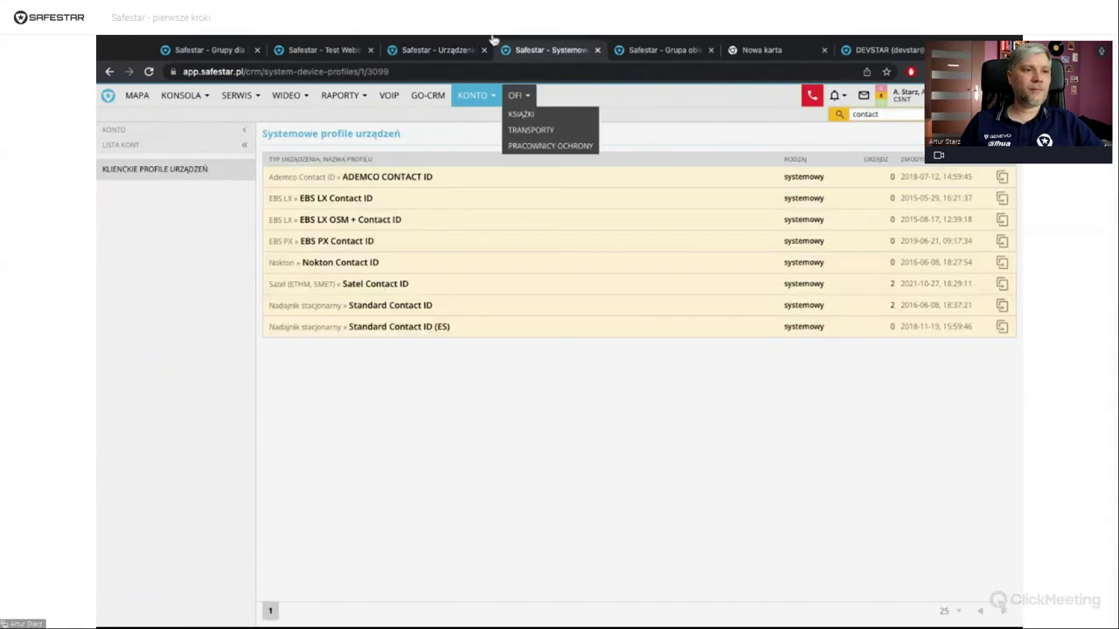
mouse_move(459, 87)
click(491, 225)
click(472, 468)
click(375, 215)
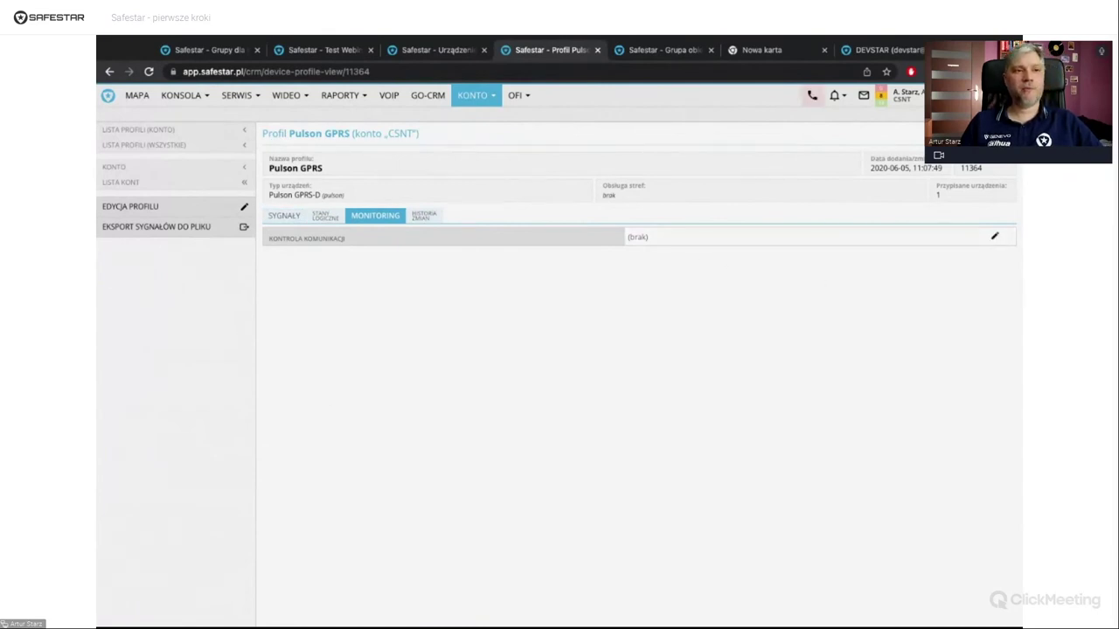
click(993, 236)
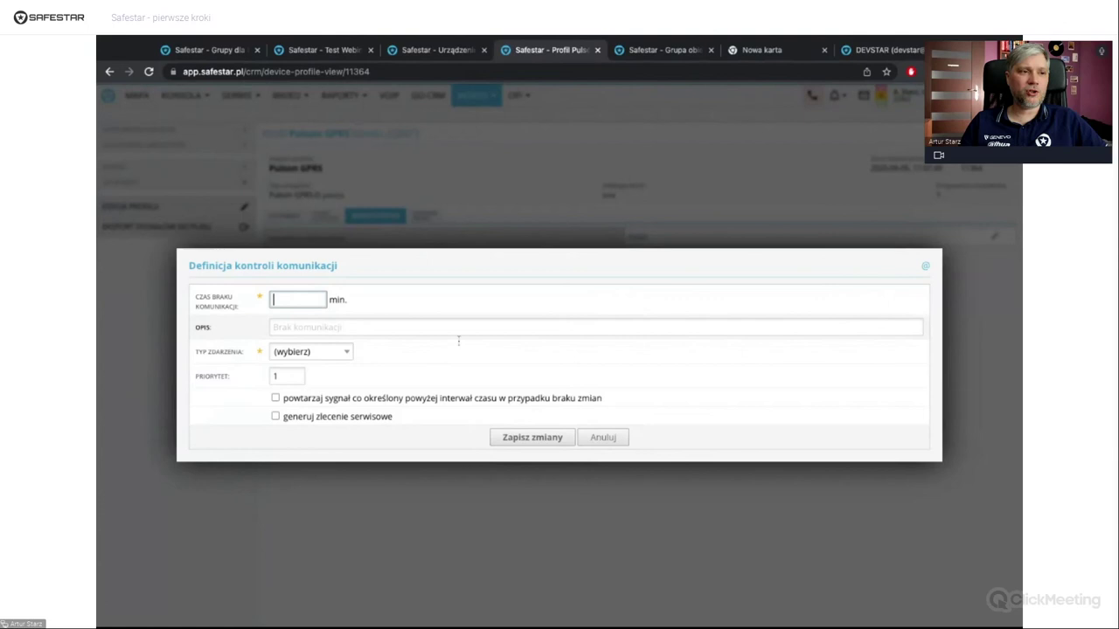
click(602, 439)
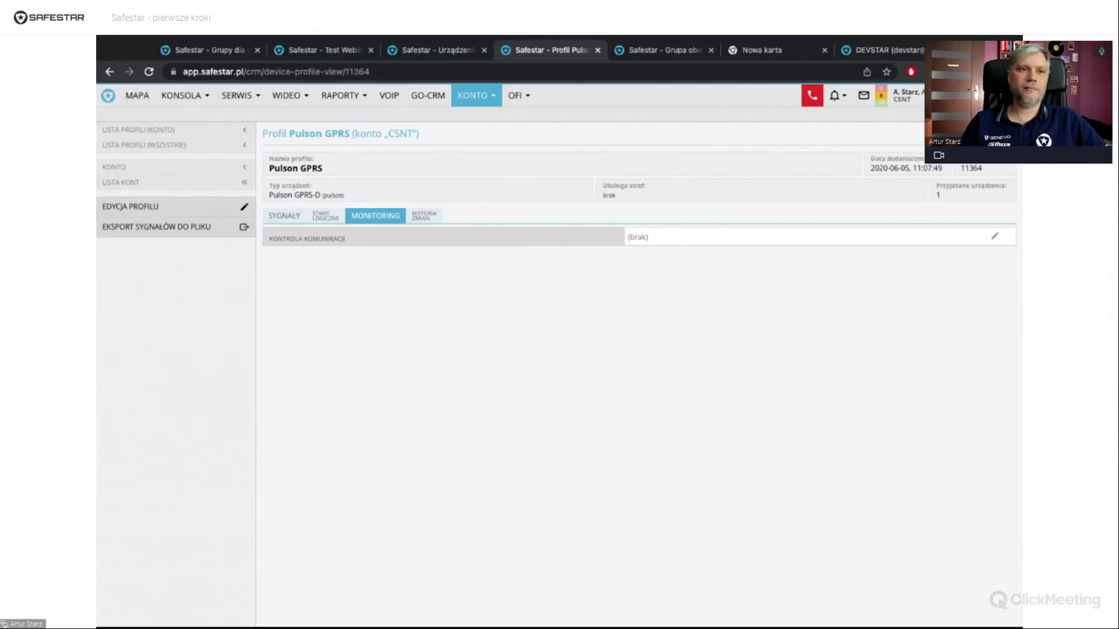
Return to device 0150, review its empty communication control definition and close it without saving
click(437, 50)
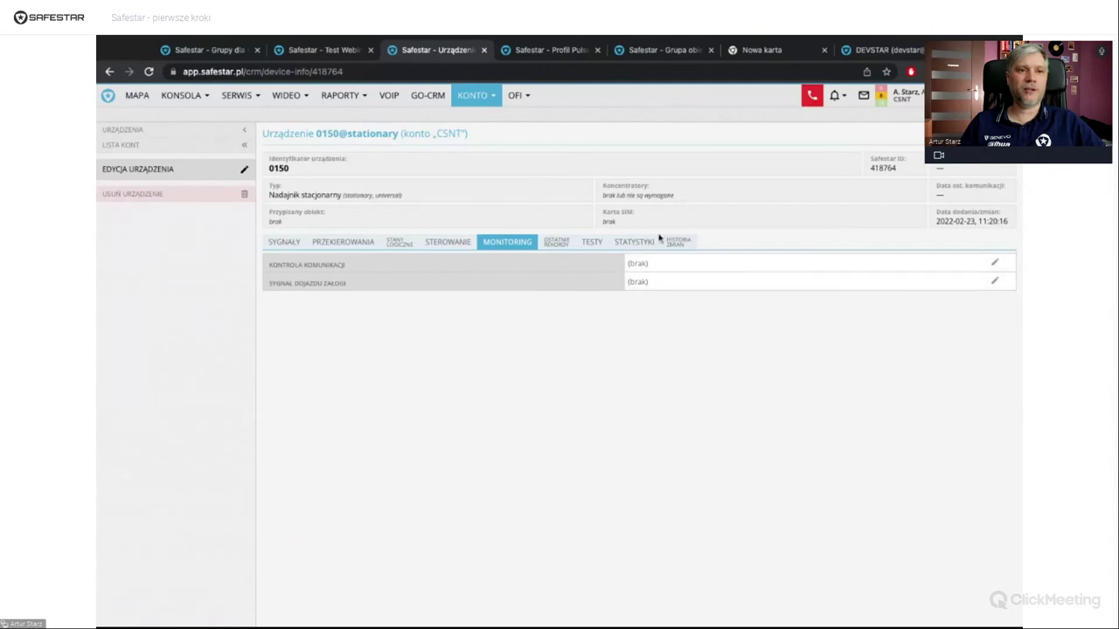
click(994, 262)
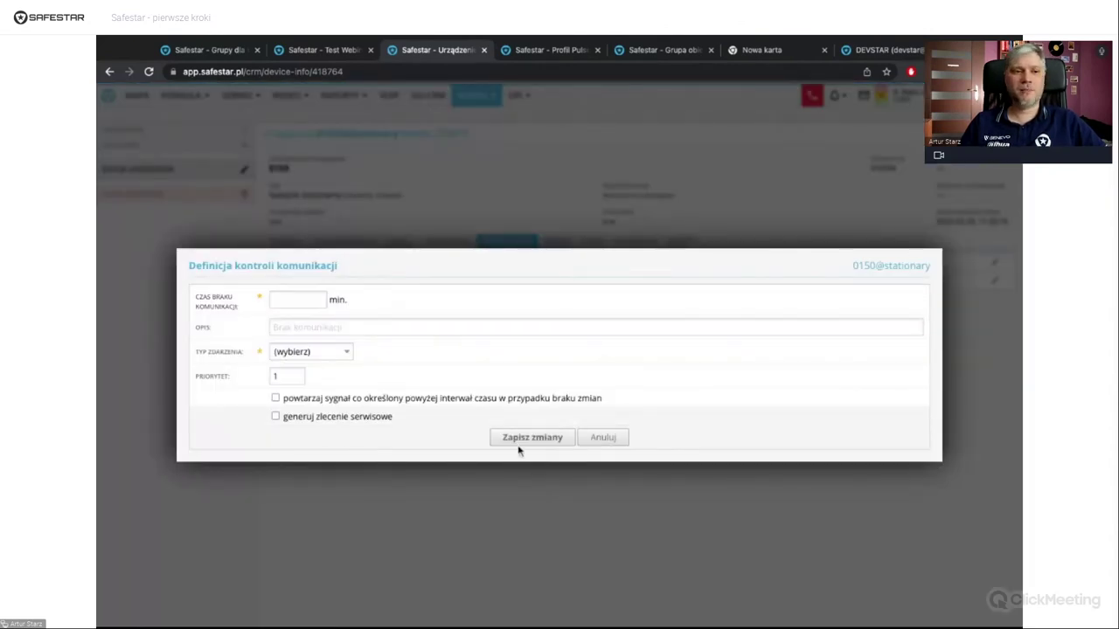
click(627, 471)
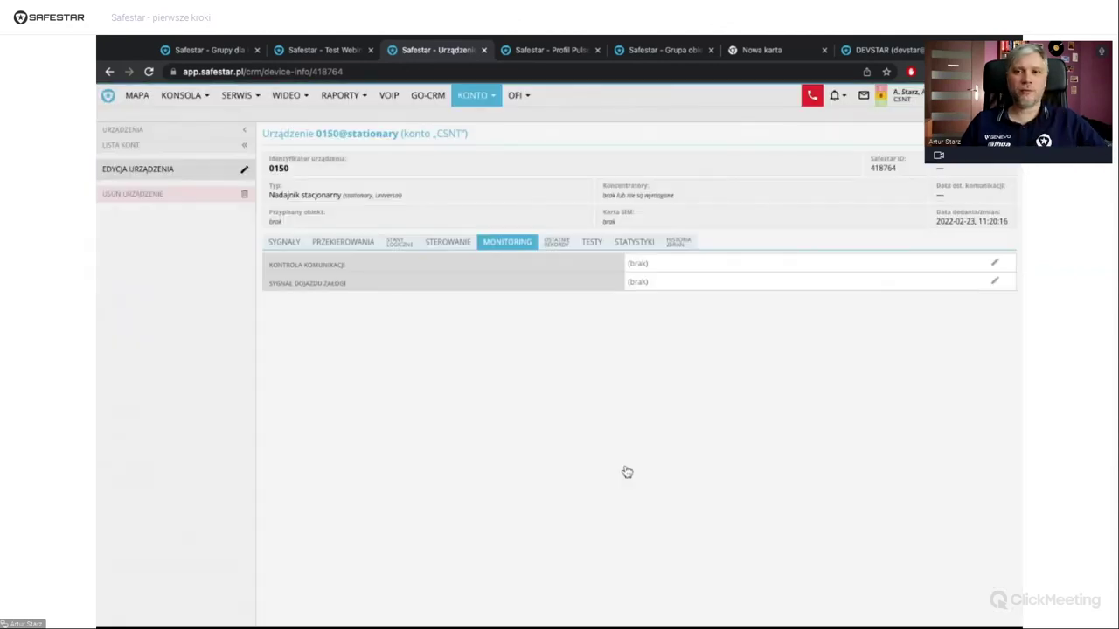